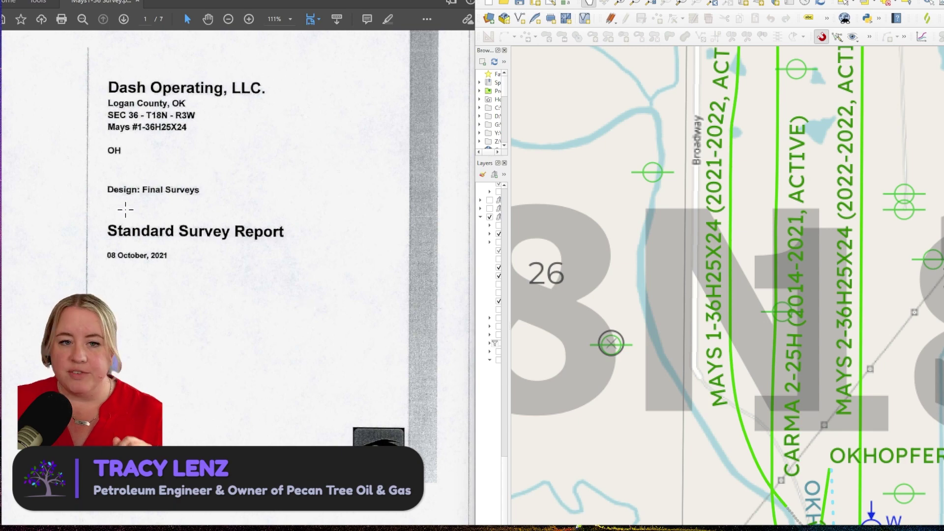
# Highlight the well name Mays #1-36H25X24 on the survey report's cover page, then clear the selection.
pyautogui.moveTo(106, 126); pyautogui.dragTo(187, 129)
pyautogui.click(205, 154)
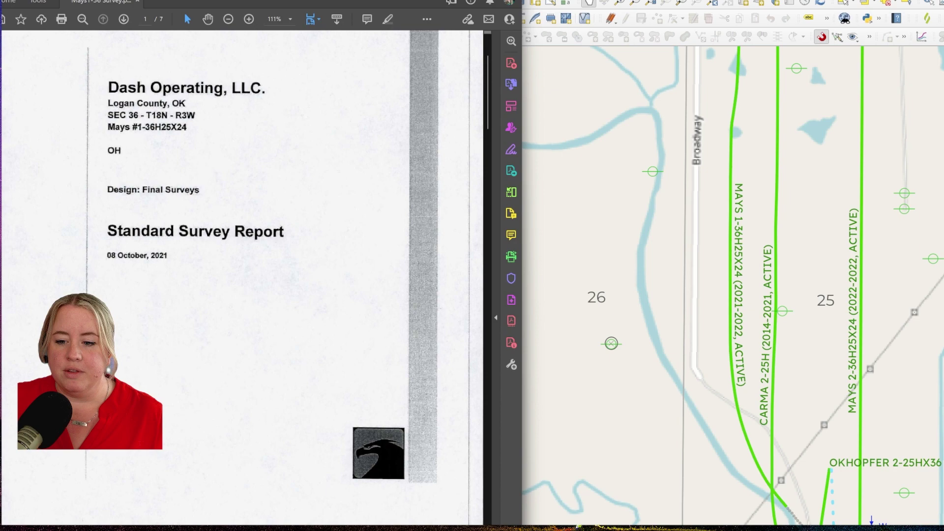
# Zoom and pan the QGIS map to center the Mays 1-36H25X24 and 2-36H25X24 well lines.
pyautogui.scroll(-1, 730, 219)
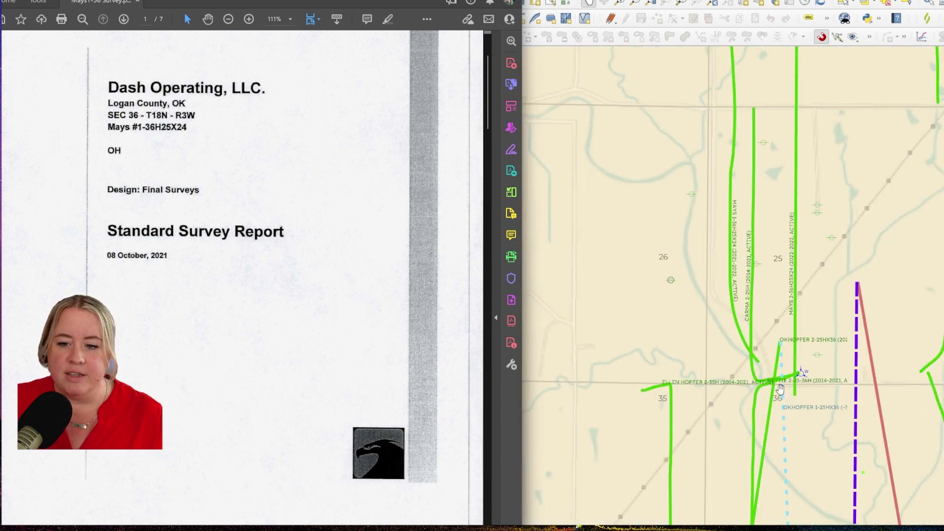
pyautogui.scroll(1, 780, 390)
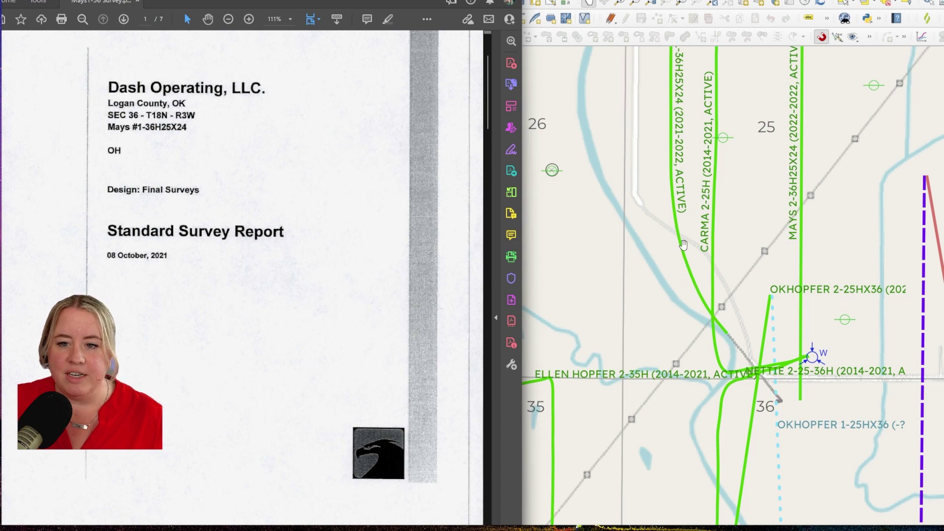
pyautogui.moveTo(668, 91); pyautogui.dragTo(666, 232)
pyautogui.click(487, 93)
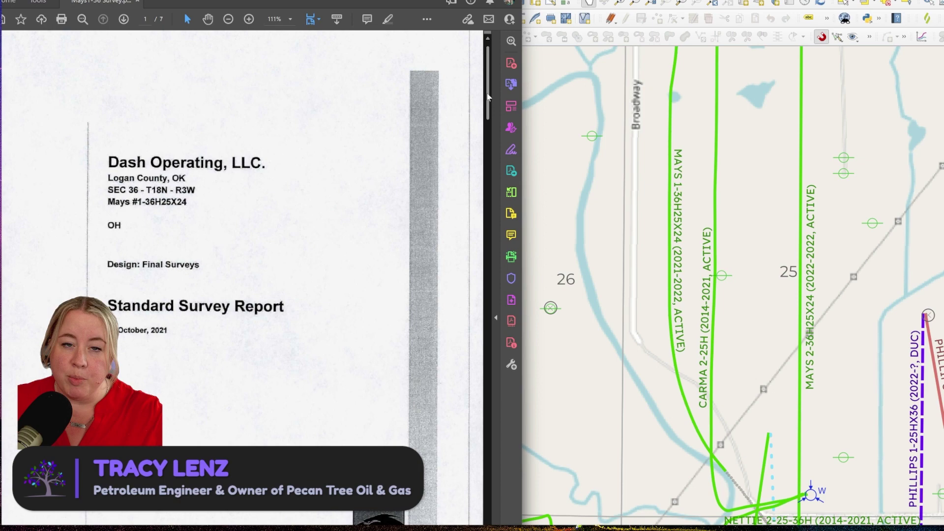
# Scroll the report to page 2, the Hawkeye Directional site and wellhead information.
pyautogui.scroll(-2, 231, 353)
pyautogui.scroll(-6, 231, 354)
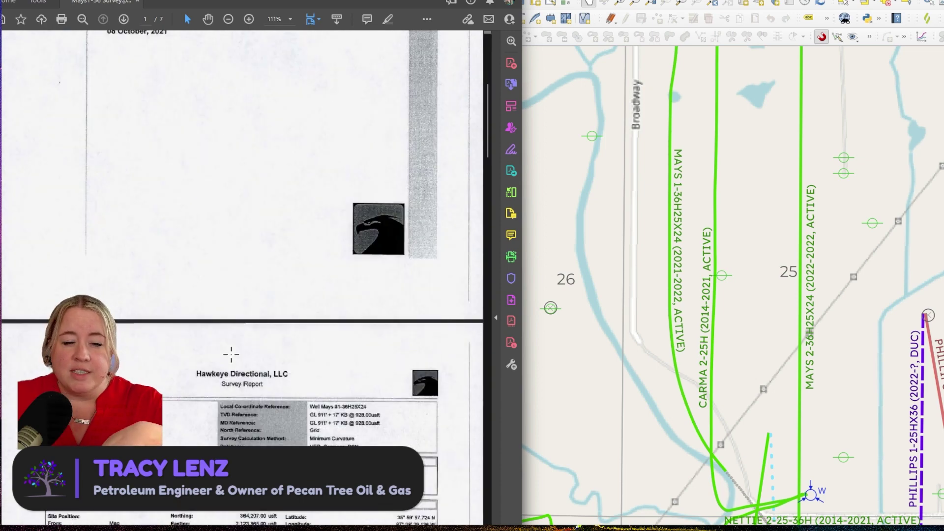
pyautogui.scroll(-2, 231, 354)
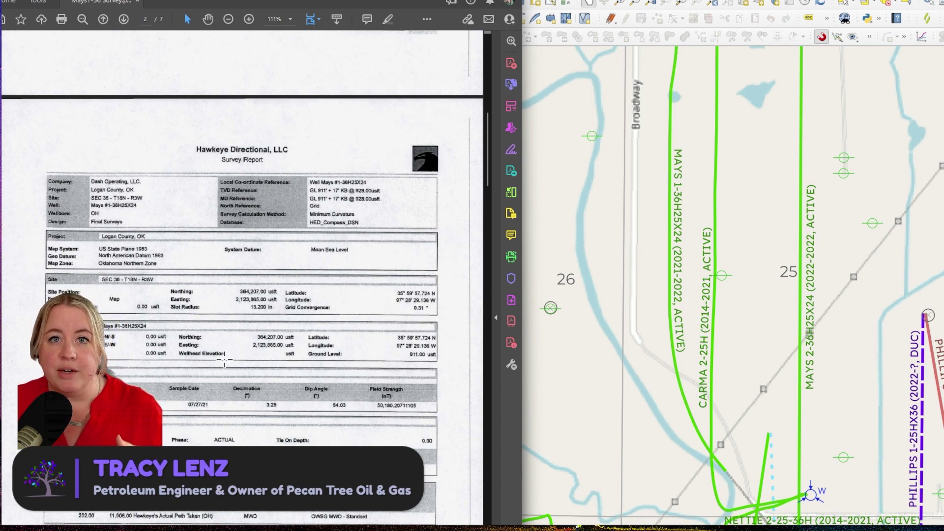
pyautogui.scroll(-1, 224, 361)
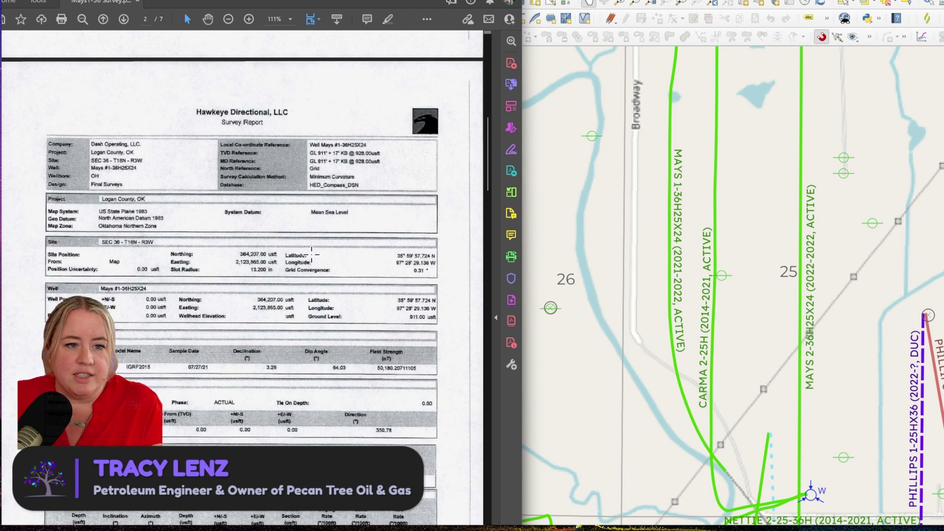
# Highlight the page 2 site latitude and longitude values, then clear the highlight.
pyautogui.moveTo(295, 251); pyautogui.dragTo(425, 271)
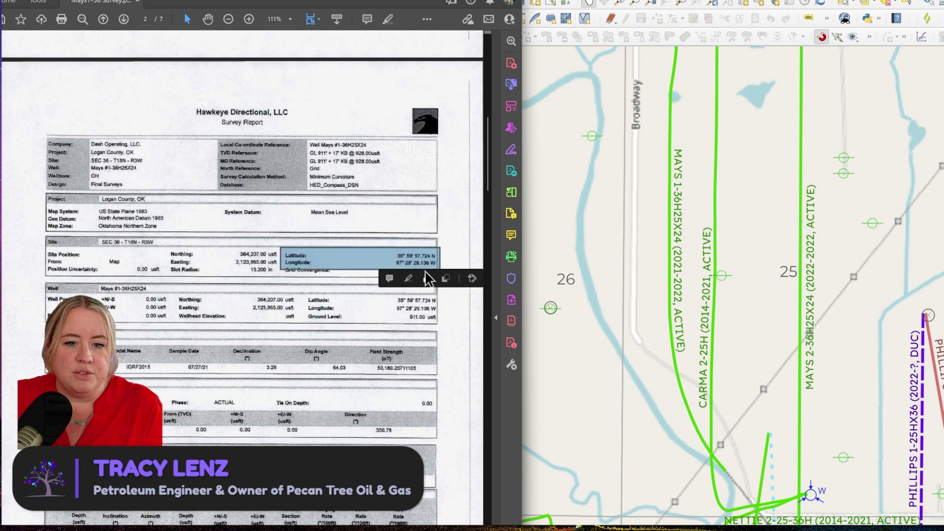
pyautogui.click(390, 253)
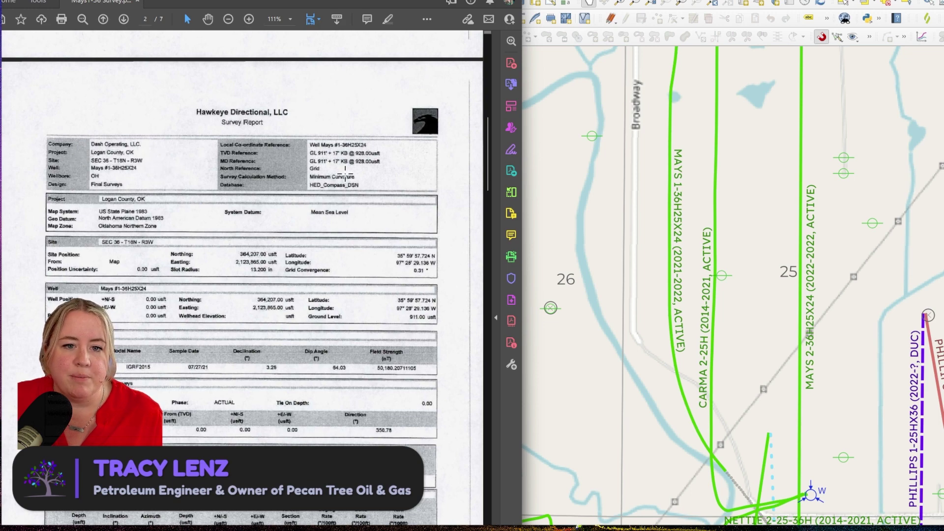
# Scroll page 2 down to the survey program, vertical section direction 350.78°.
pyautogui.scroll(-3, 248, 318)
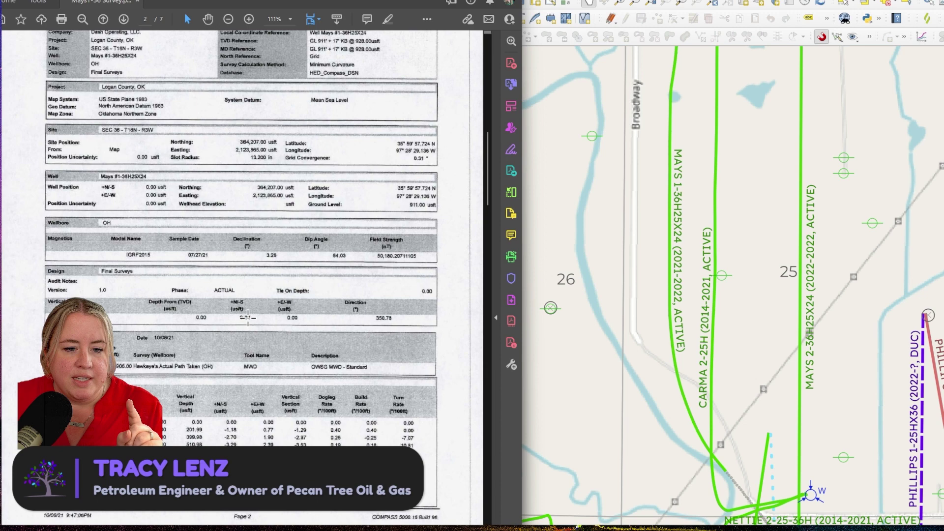
pyautogui.scroll(-3, 248, 318)
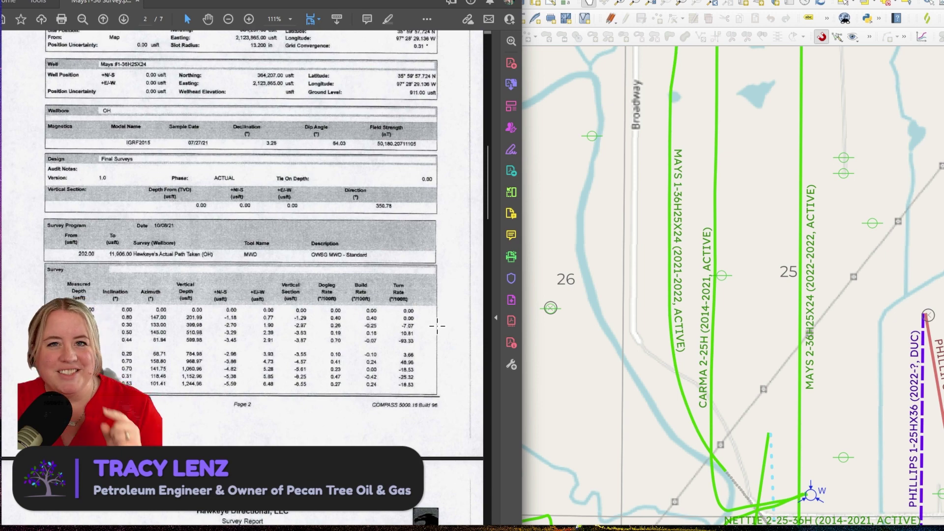
# Shift the report window right and mark the survey table's Measured Depth column header.
pyautogui.moveTo(217, 2); pyautogui.dragTo(354, 1)
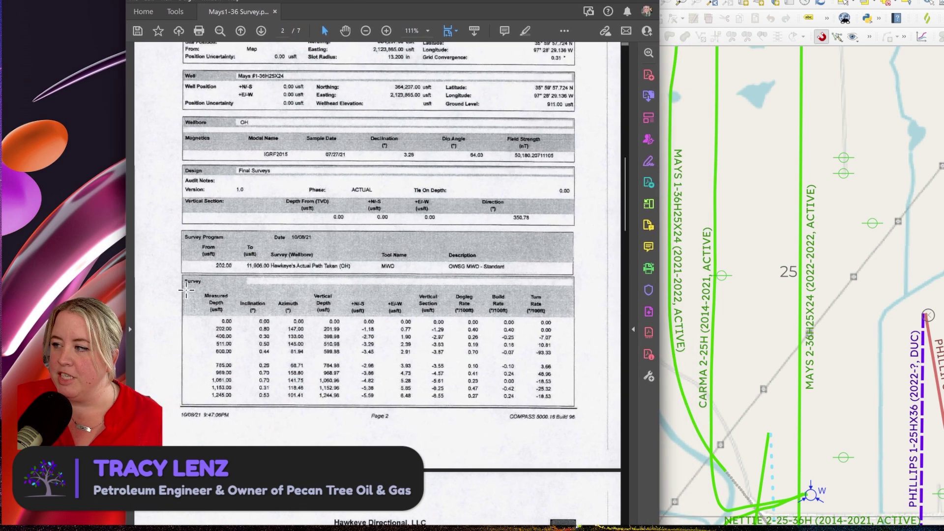
pyautogui.moveTo(197, 289)
pyautogui.mouseDown()
pyautogui.moveTo(235, 325)
pyautogui.moveTo(342, 330)
pyautogui.moveTo(308, 312)
pyautogui.mouseUp()
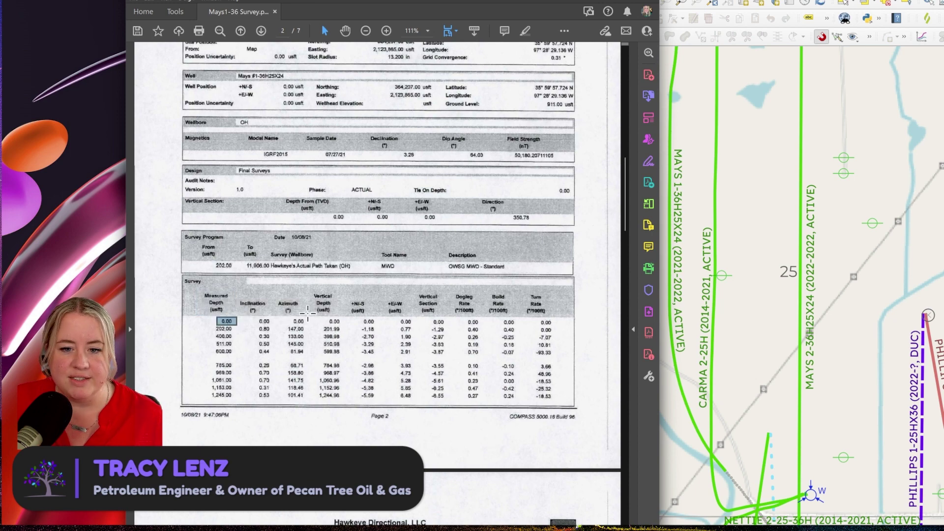
pyautogui.click(225, 330)
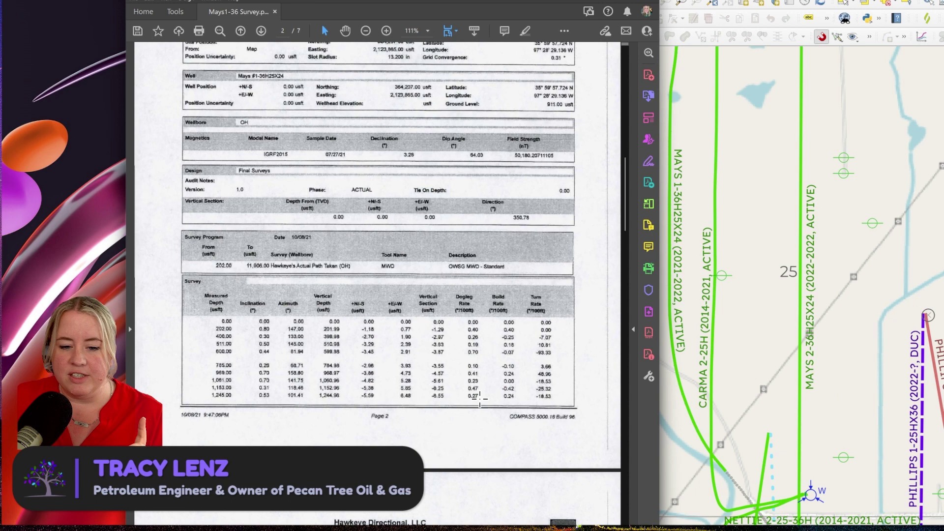
# Minimize the Bing azimuth compass image and move the report window back left beside the map.
pyautogui.hotkey('alt', 'Tab')
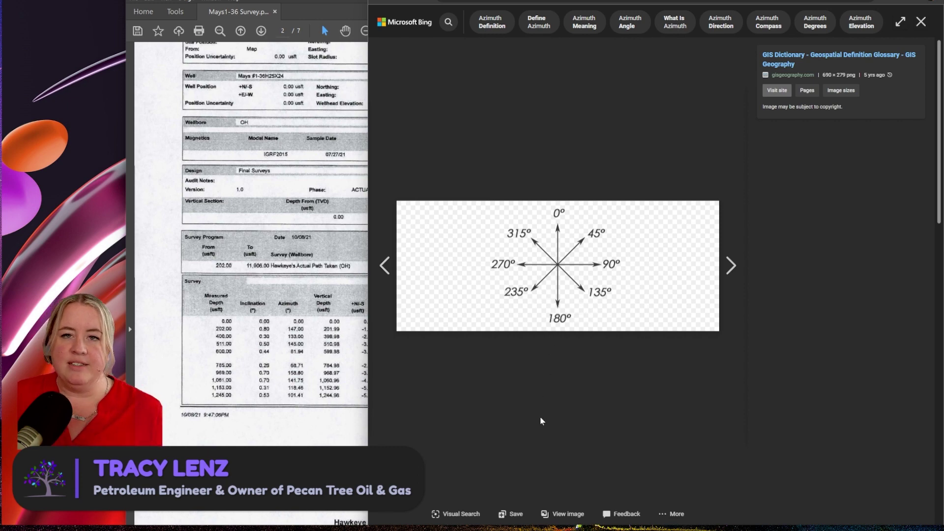
pyautogui.click(289, 420)
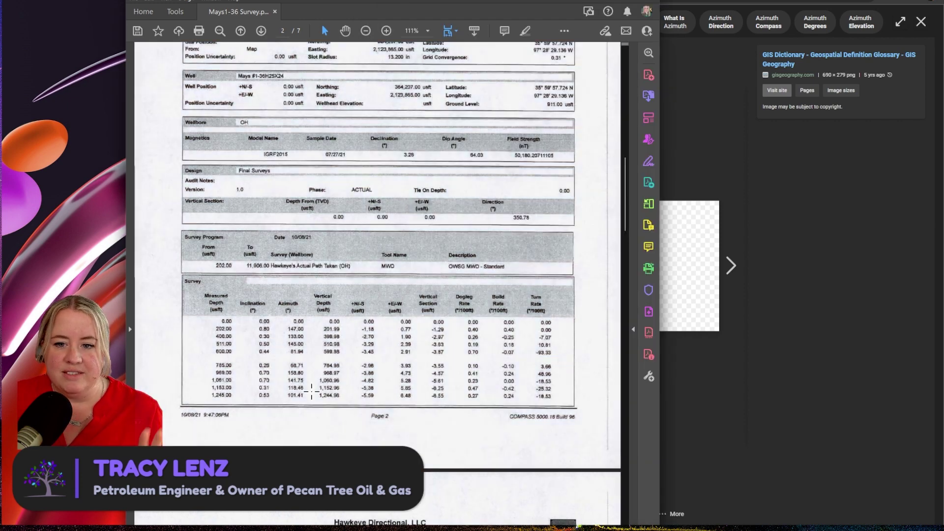
pyautogui.click(797, 185)
pyautogui.click(793, 180)
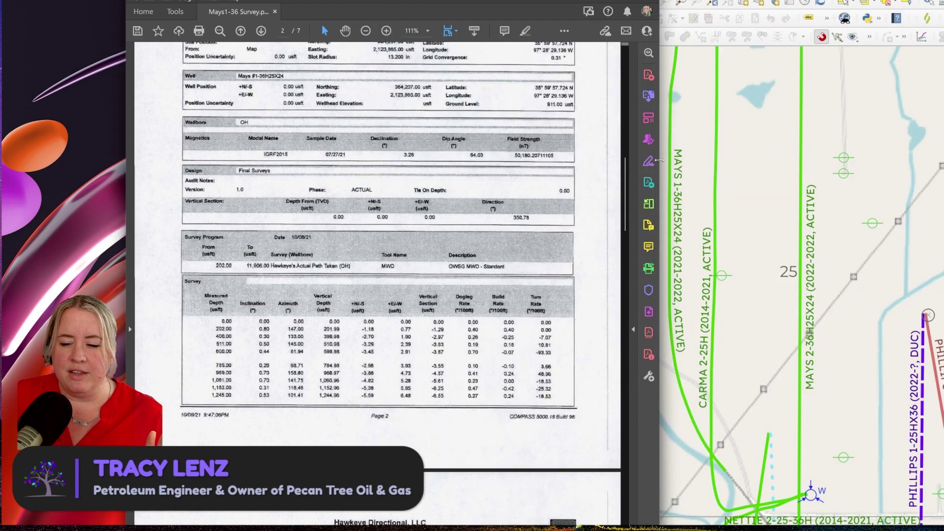
pyautogui.moveTo(492, 17); pyautogui.dragTo(412, 0)
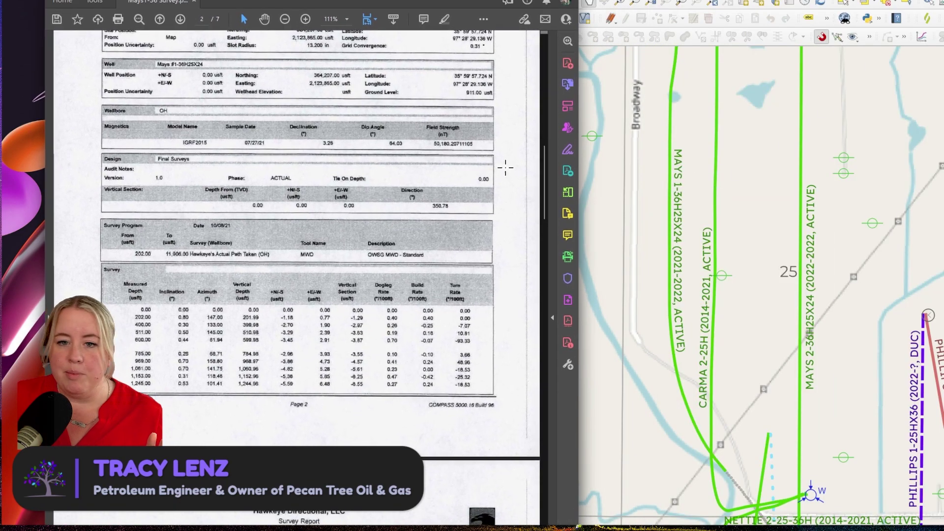
# Bring forward the QGIS satellite map with red survey-station stars, then return to the compass image.
pyautogui.click(784, 376)
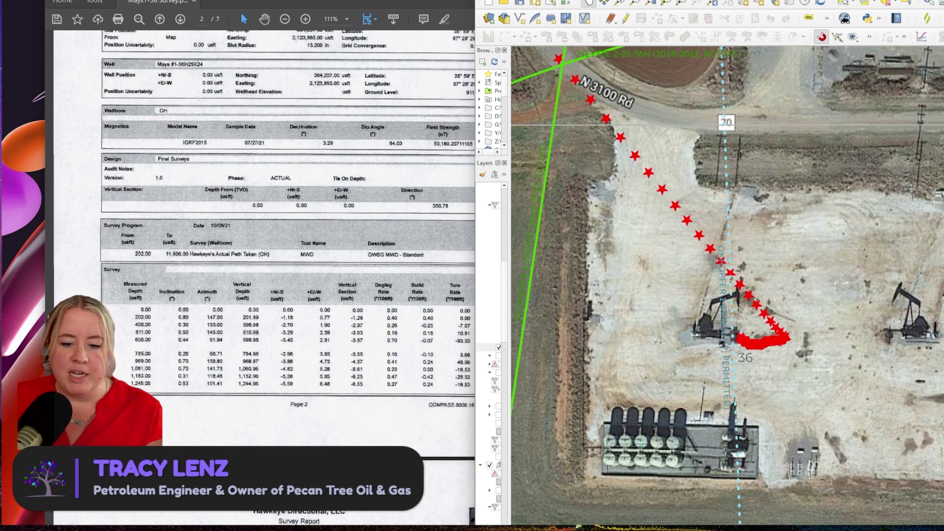
pyautogui.hotkey('alt', 'Tab')
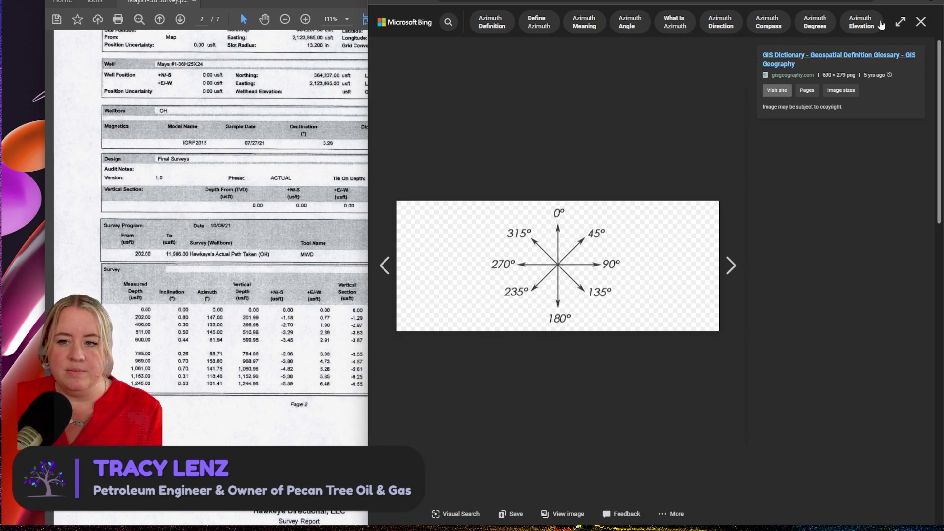
# Leave the compass-bearing image to show the satellite well-pad map again.
pyautogui.hotkey('alt', 'Tab')
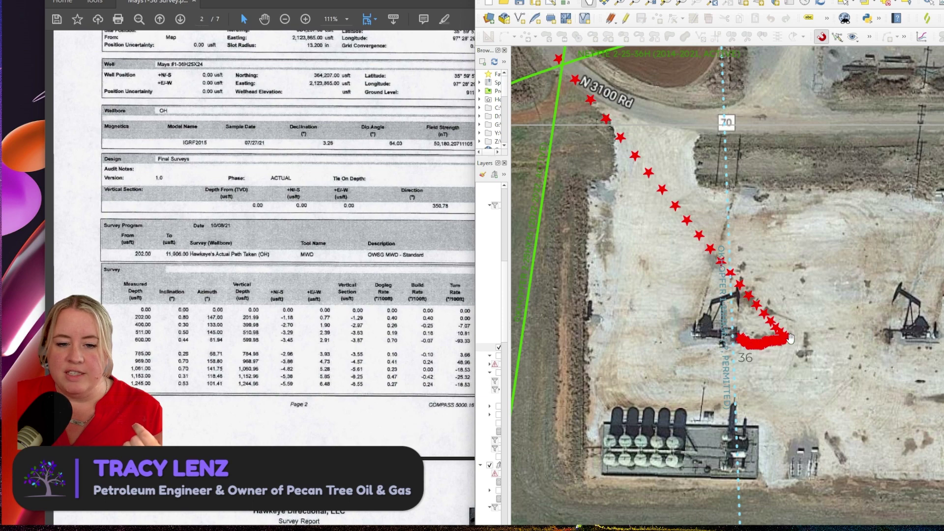
# Scroll the survey table through page 3 to page 4, starting at 4,746.00 usft measured depth.
pyautogui.scroll(-5, 286, 368)
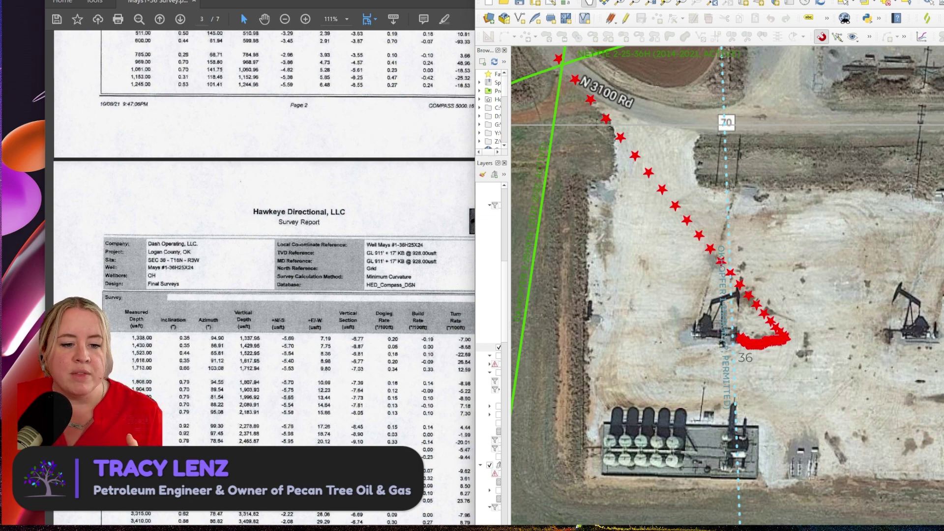
pyautogui.scroll(-5, 264, 276)
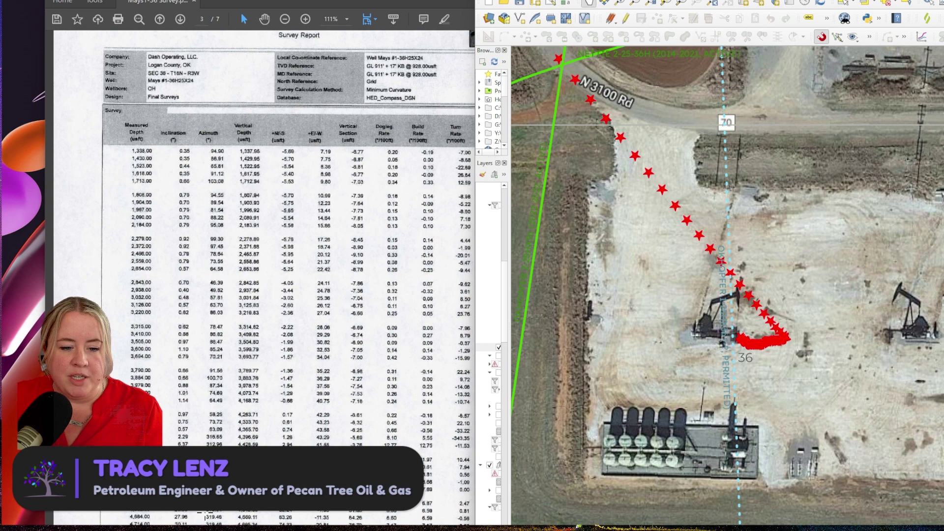
pyautogui.scroll(-3, 205, 516)
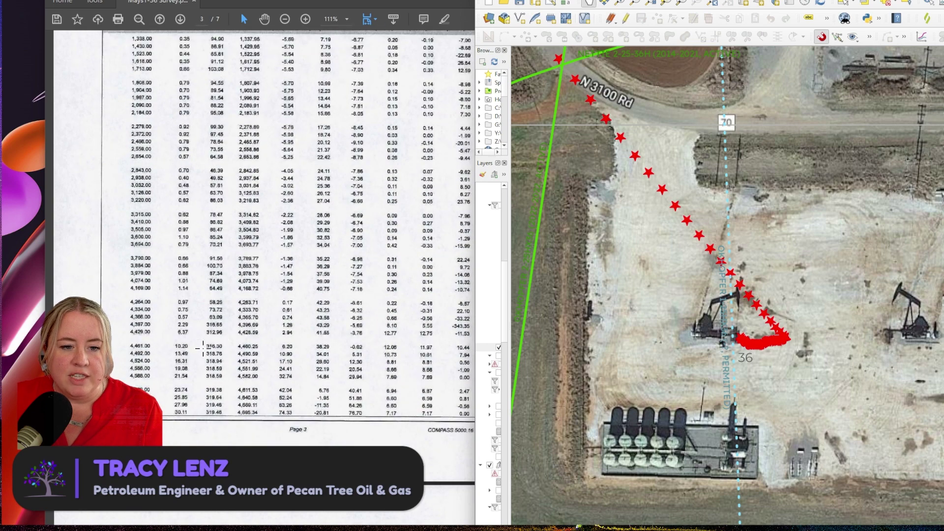
pyautogui.scroll(-10, 202, 401)
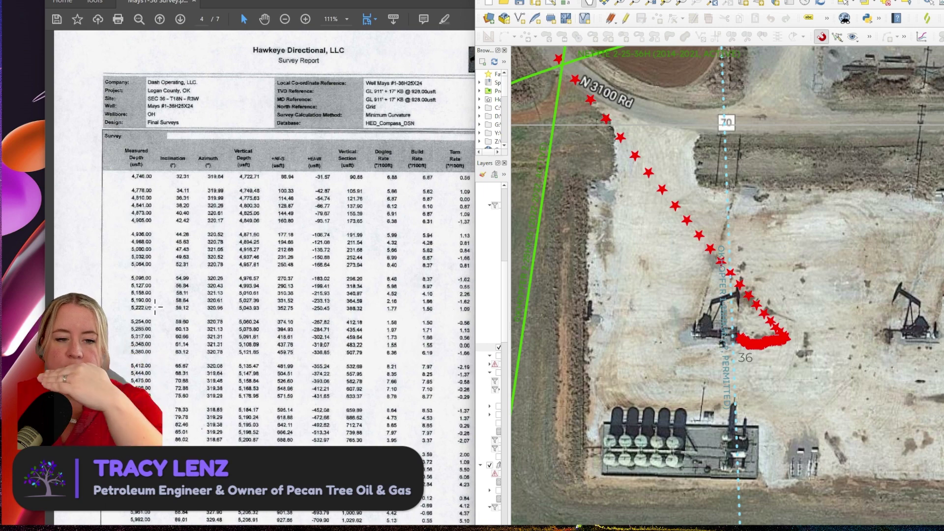
pyautogui.scroll(10, 171, 290)
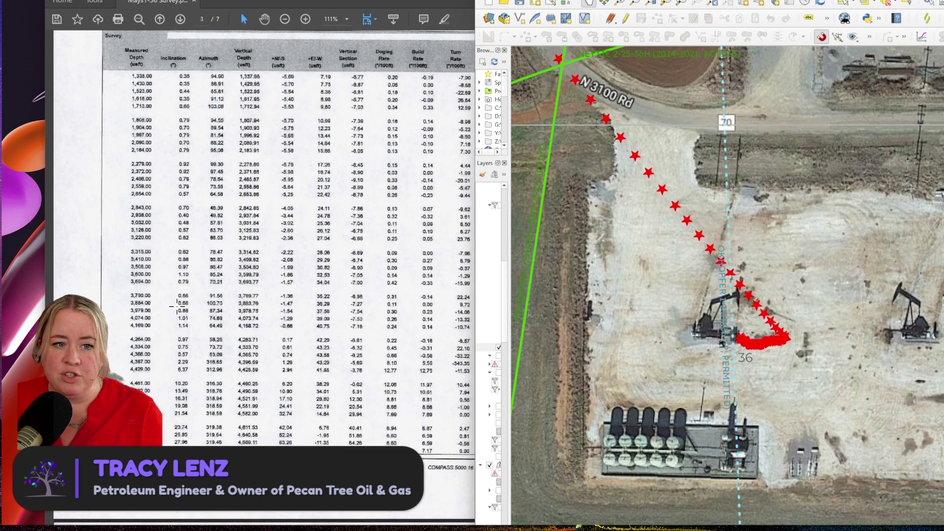
pyautogui.scroll(-3, 204, 390)
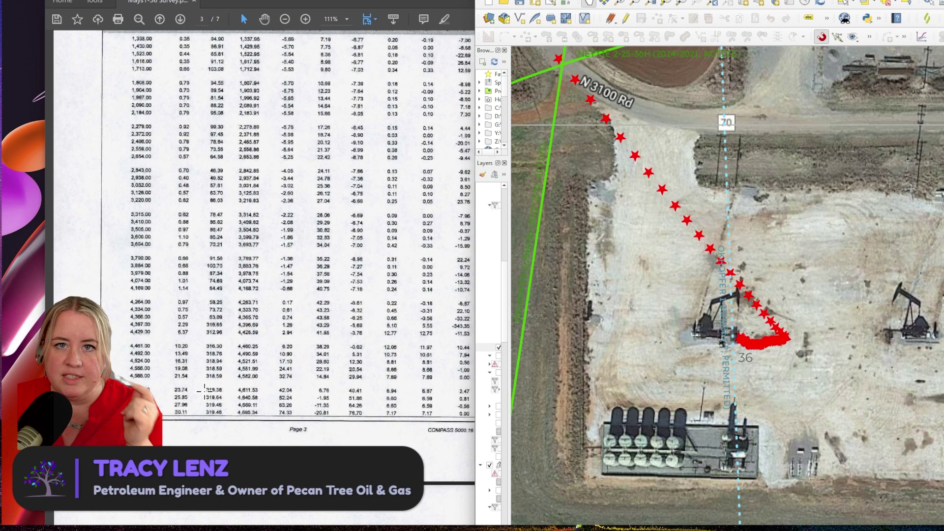
pyautogui.scroll(-3, 200, 389)
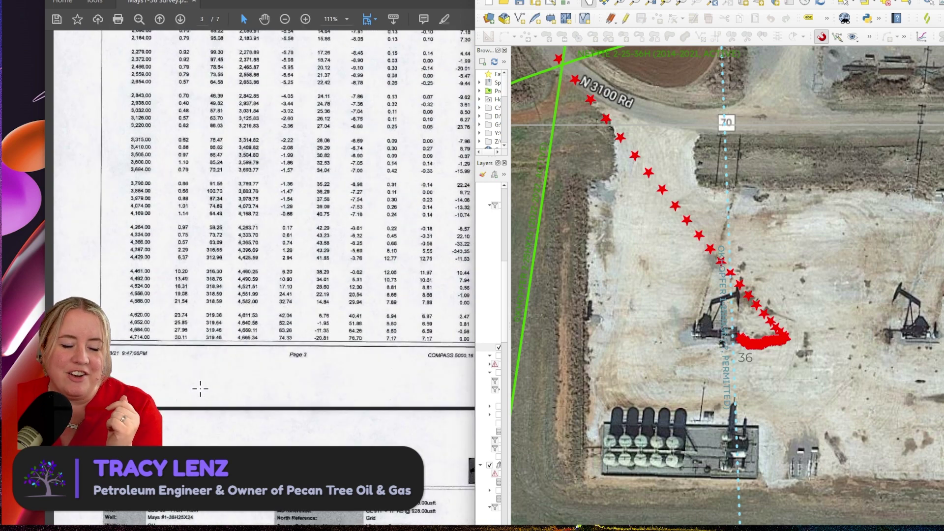
pyautogui.scroll(-9, 393, 247)
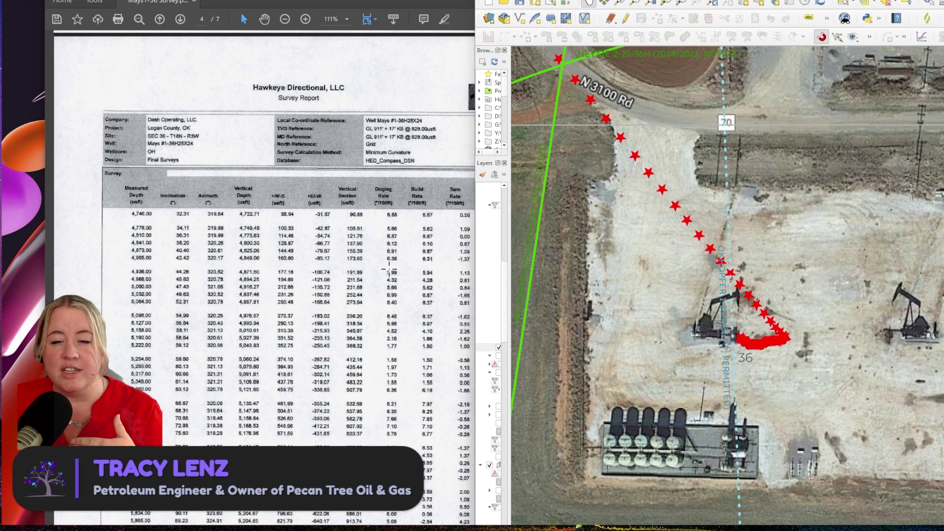
# Scroll the survey report back up to page 2, where the table starts at 0.00 usft.
pyautogui.scroll(15, 363, 263)
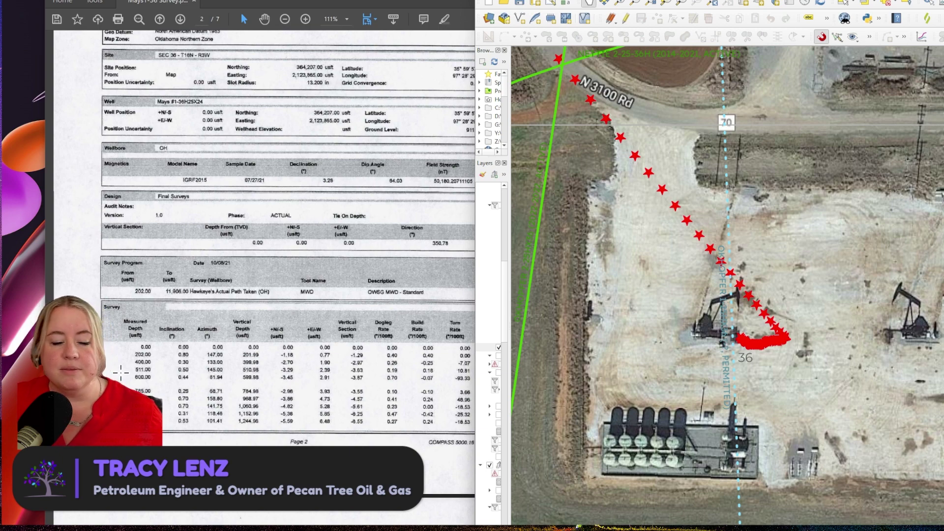
# Highlight the Dogleg, Build and Turn Rate columns in the page 2 survey table.
pyautogui.moveTo(268, 319); pyautogui.dragTo(344, 394)
pyautogui.click(271, 335)
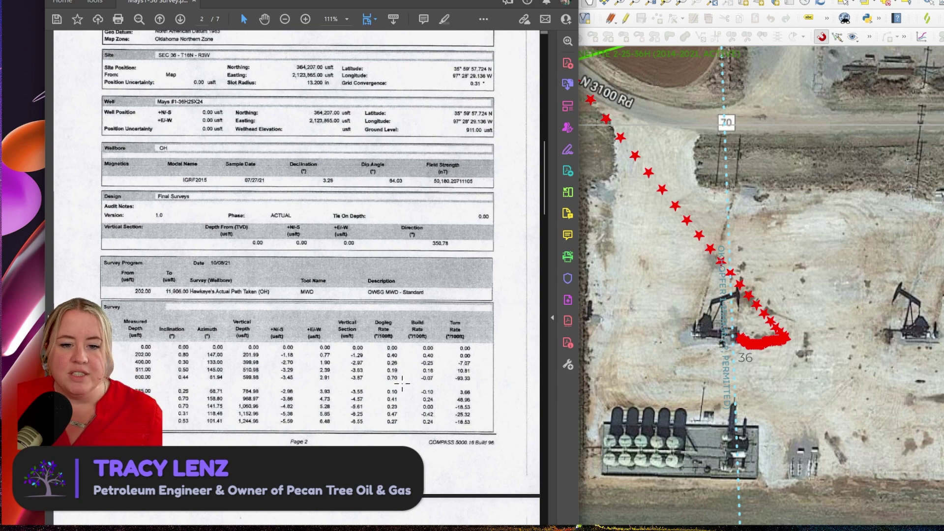
pyautogui.moveTo(369, 316); pyautogui.dragTo(482, 433)
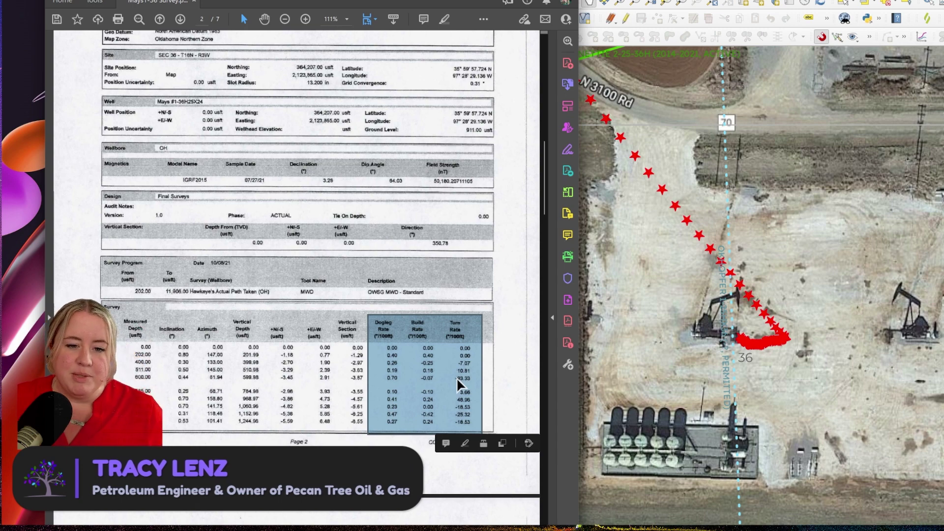
# Zoom the QGIS map out to show the full red well path past Skeleton Creek.
pyautogui.scroll(-15, 166, 433)
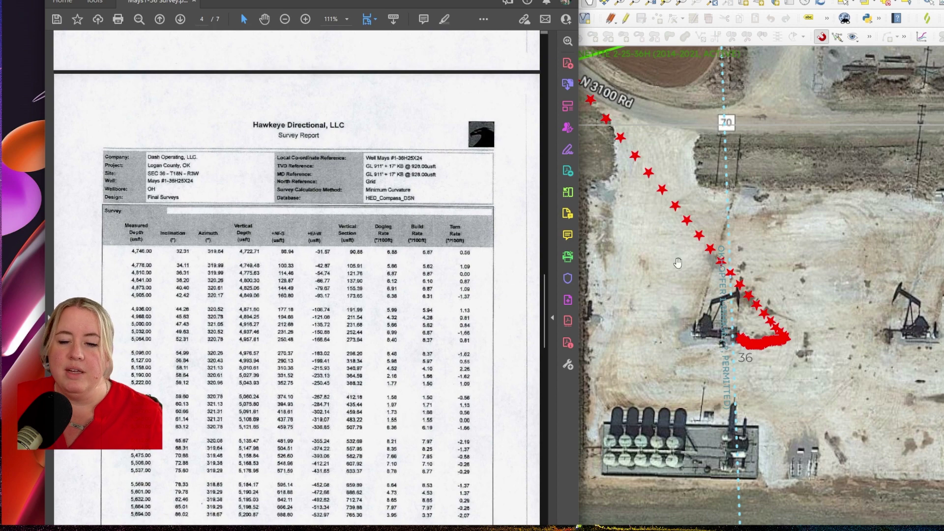
pyautogui.click(698, 300)
pyautogui.scroll(-5, 698, 300)
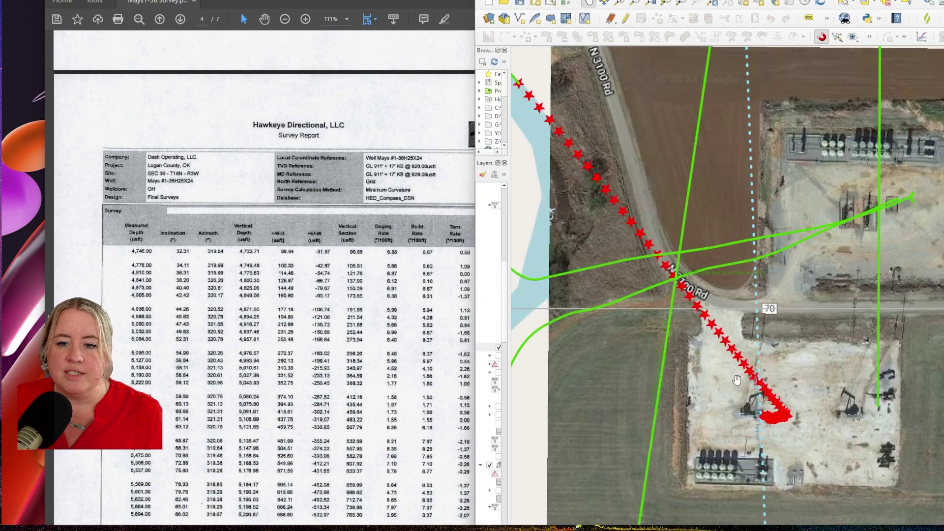
pyautogui.scroll(-2, 613, 293)
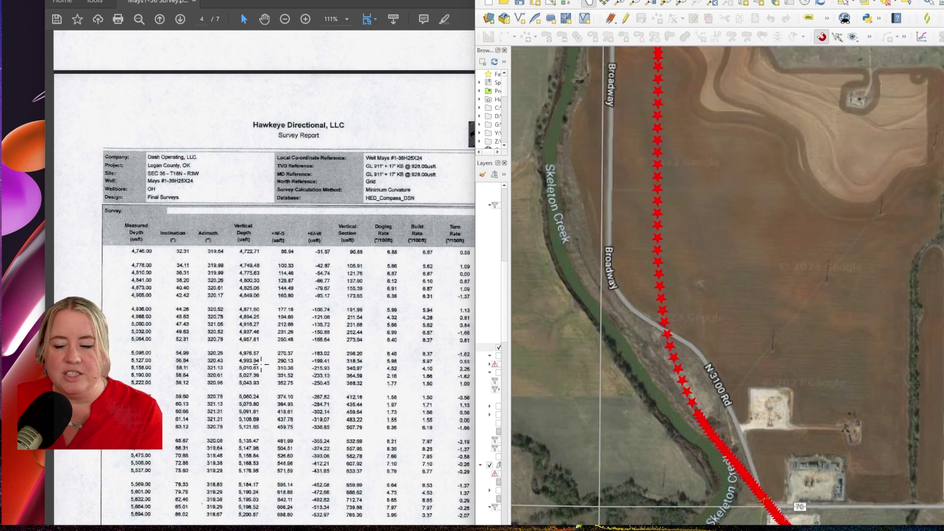
pyautogui.scroll(-2, 716, 321)
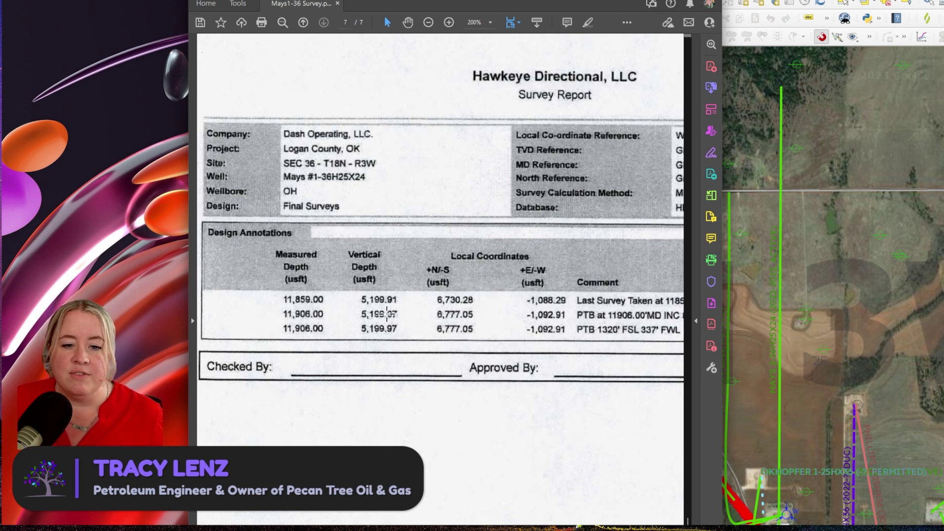
# Mark the final depth 5,199.97 and PTB offsets, then pan to read the Comment column.
pyautogui.moveTo(355, 323); pyautogui.dragTo(405, 338)
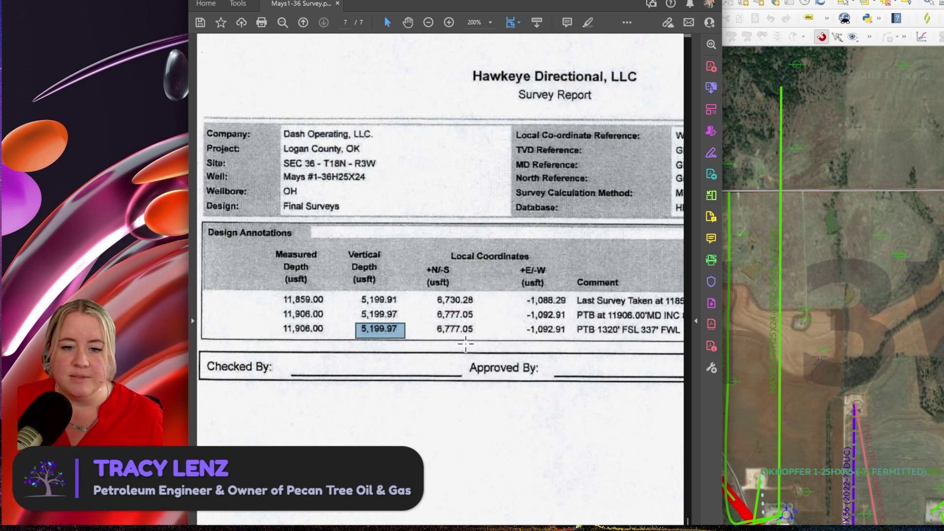
pyautogui.moveTo(429, 322); pyautogui.dragTo(572, 339)
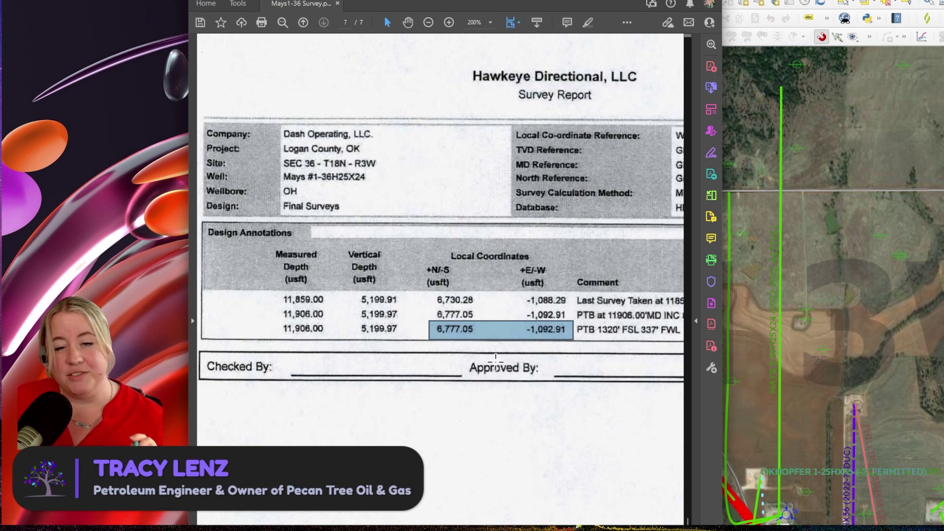
pyautogui.press('h')
pyautogui.moveTo(514, 343); pyautogui.dragTo(323, 359)
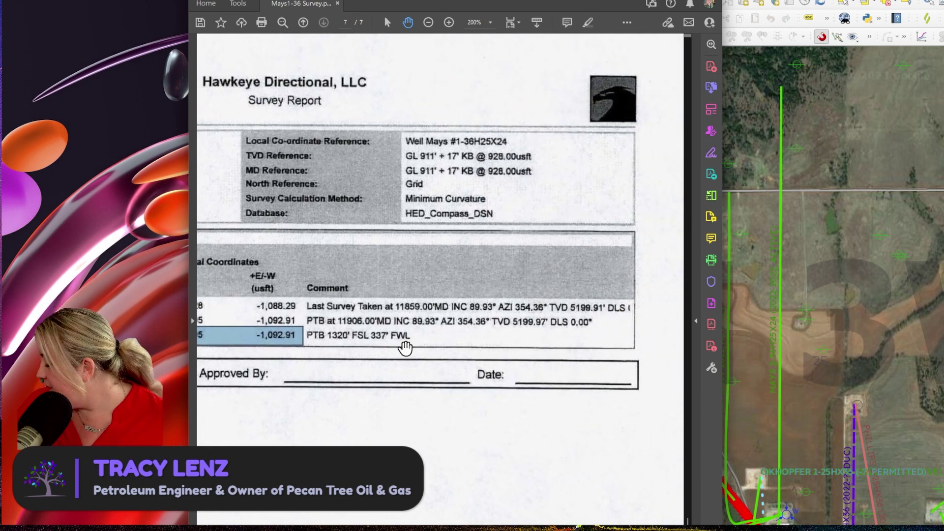